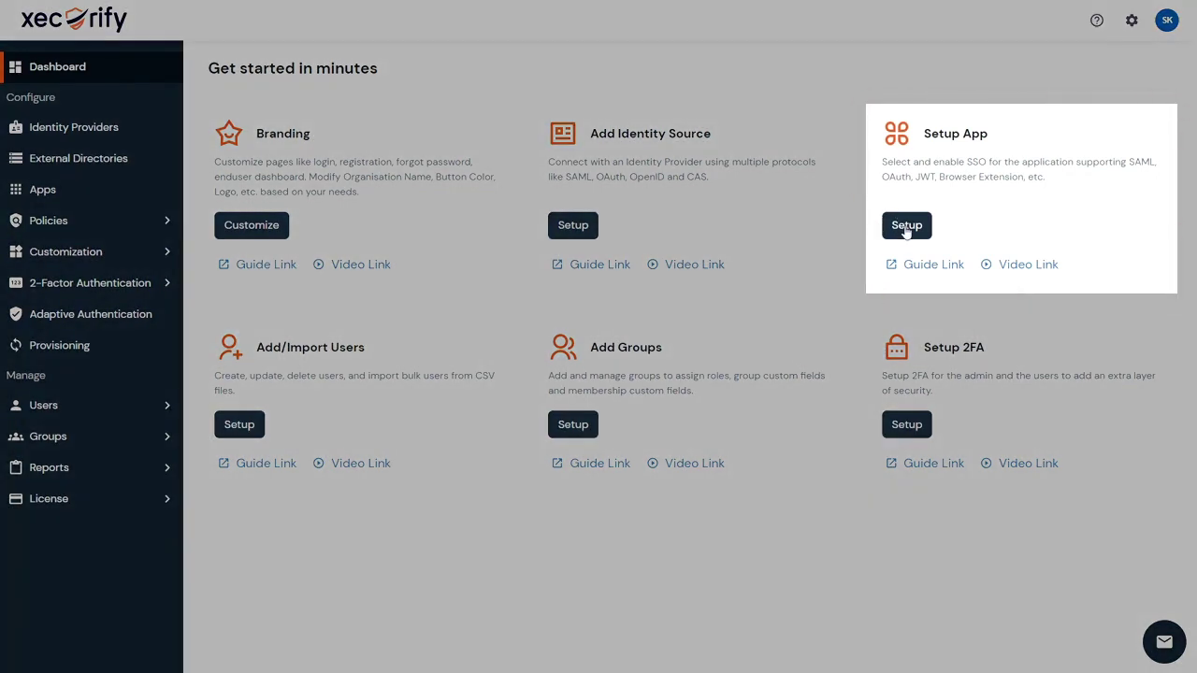
Step: Start a new SAML/WS-FED app and pick the Google Apps tile from the G-filtered list
{"action": "left_click", "coordinate": [907, 225]}
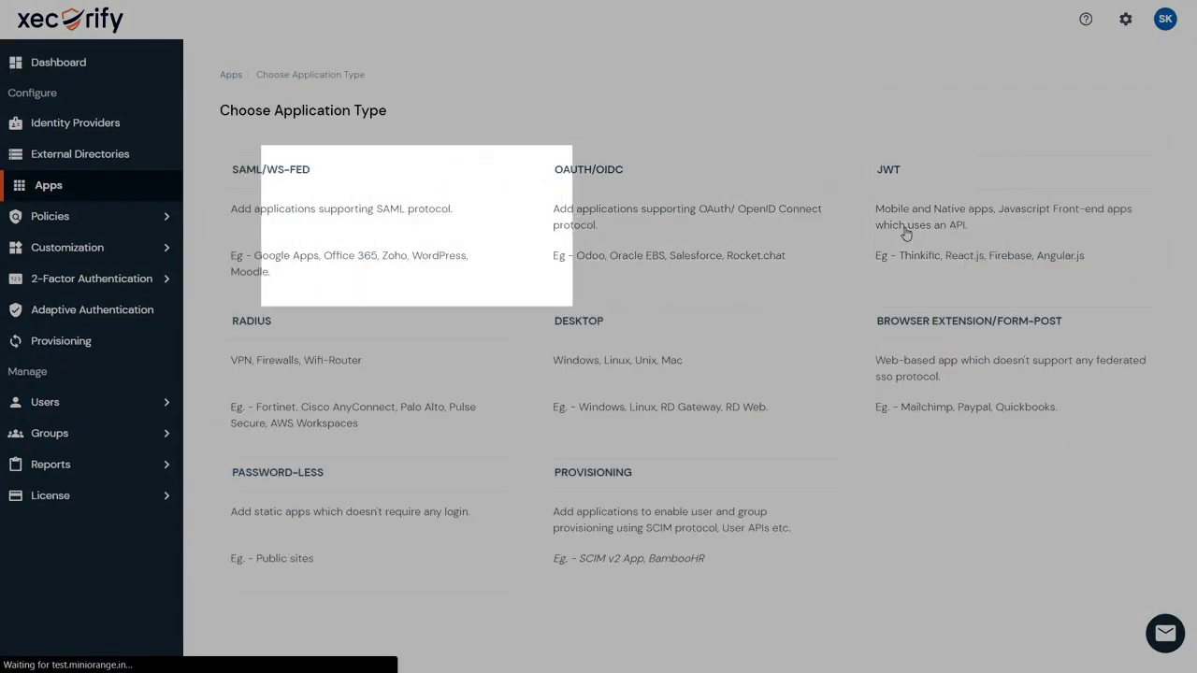
{"action": "left_click", "coordinate": [355, 233]}
{"action": "left_click", "coordinate": [445, 184]}
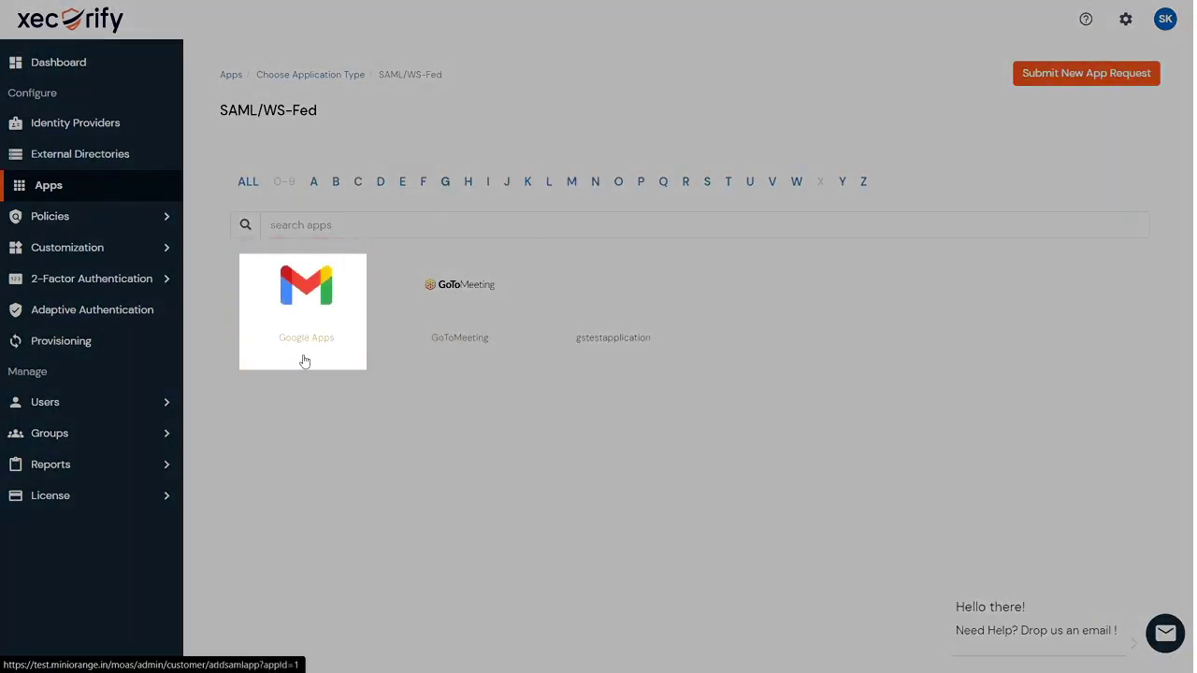
{"action": "left_click", "coordinate": [304, 361]}
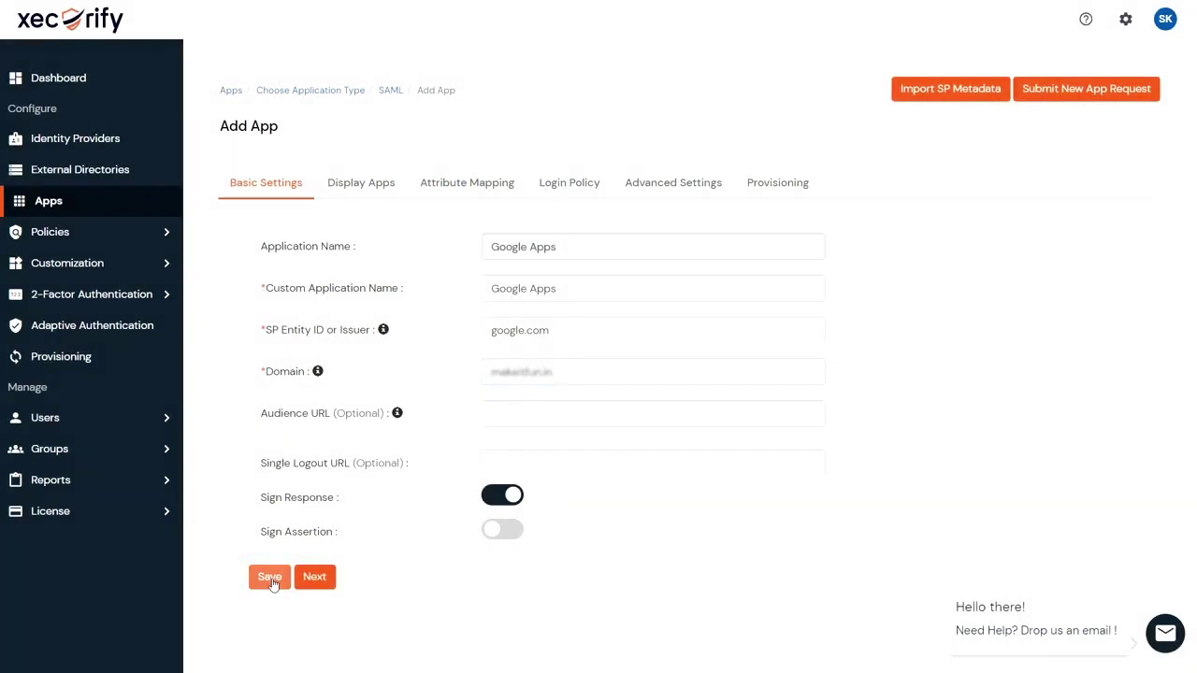
Step: Save the Google Apps app and choose Metadata from its Select menu
{"action": "left_click", "coordinate": [270, 577]}
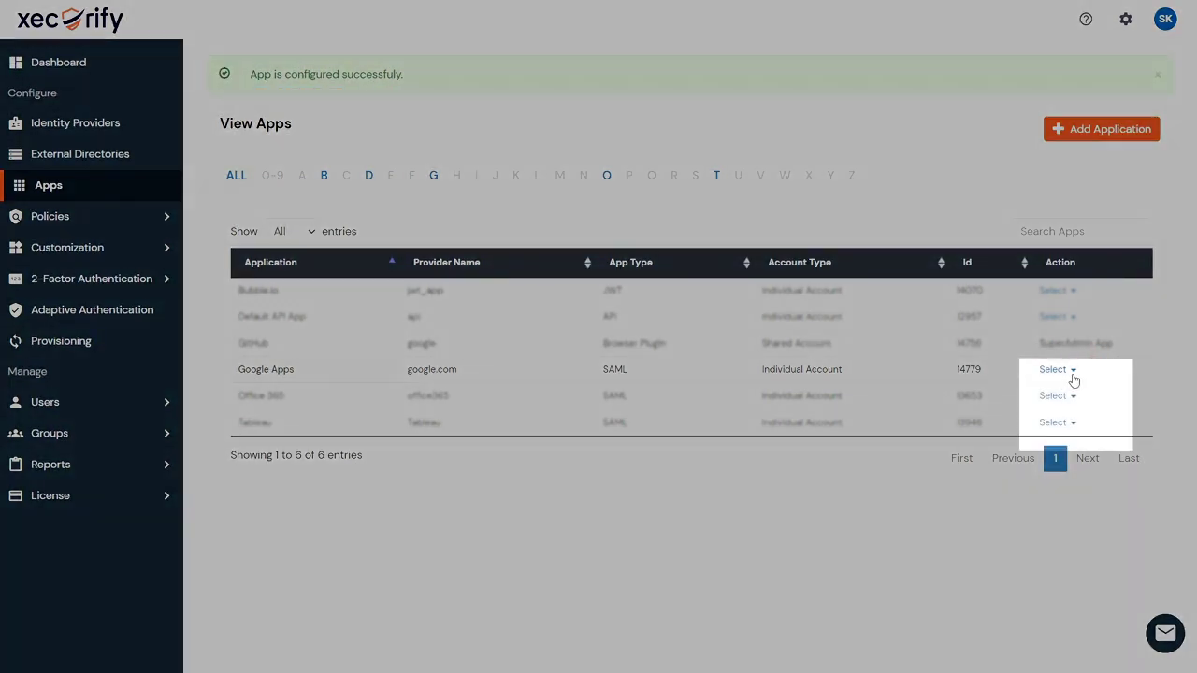
{"action": "left_click", "coordinate": [1073, 375]}
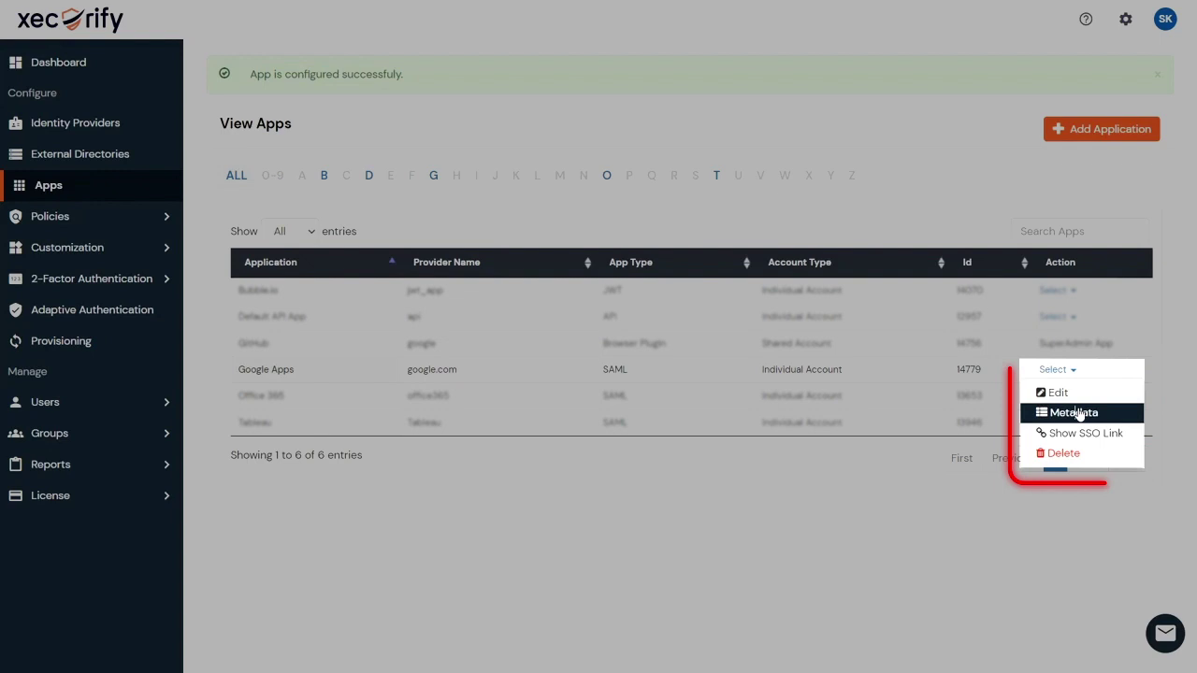
{"action": "left_click", "coordinate": [1076, 413]}
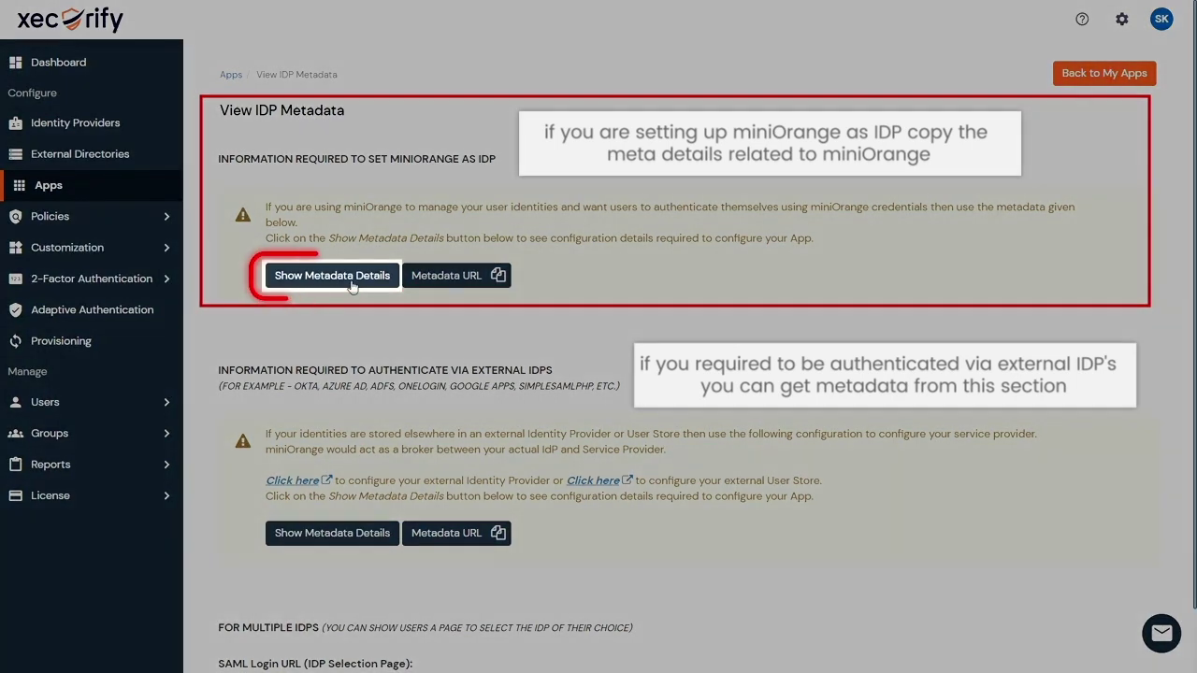
Step: Show the metadata details and download the signing certificate as Google_Apps (1).crt
{"action": "left_click", "coordinate": [351, 282]}
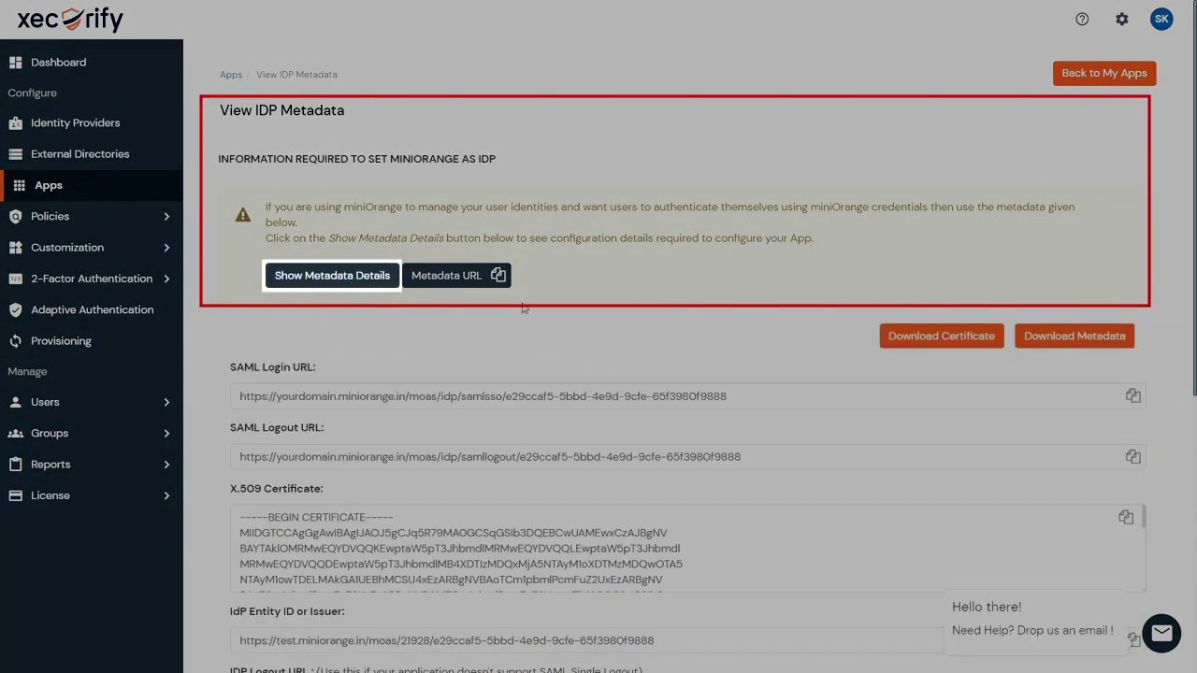
{"action": "scroll", "coordinate": [659, 366], "scroll_direction": "down", "scroll_amount": 2}
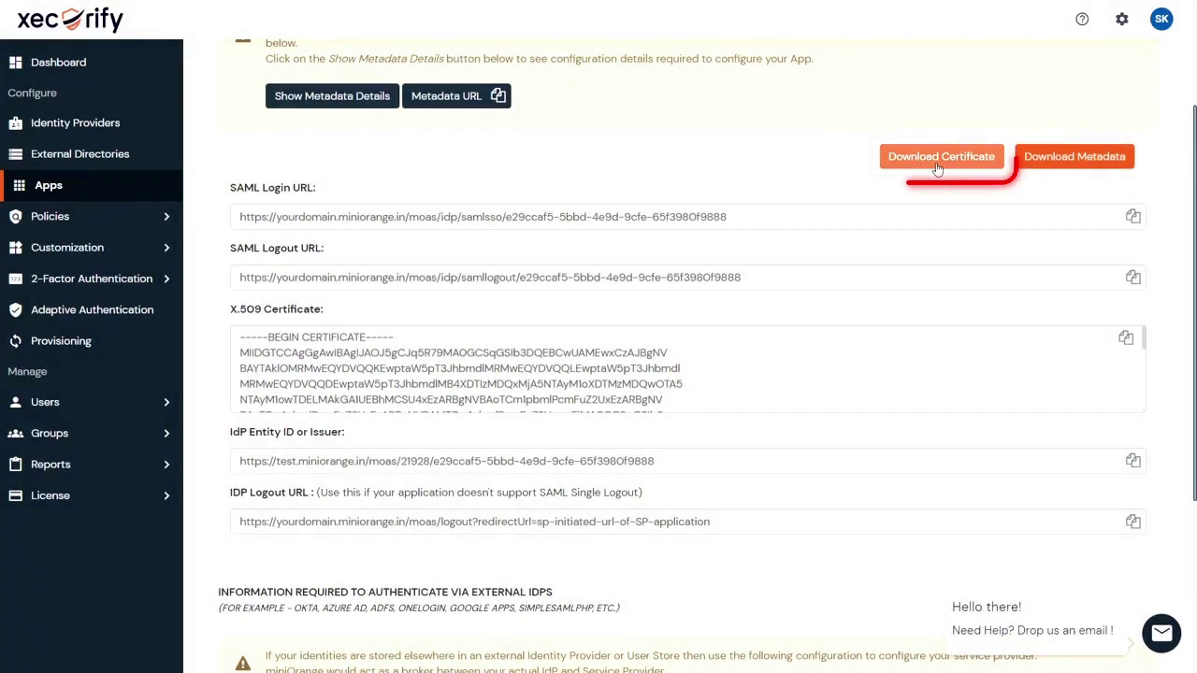
{"action": "left_click", "coordinate": [936, 163]}
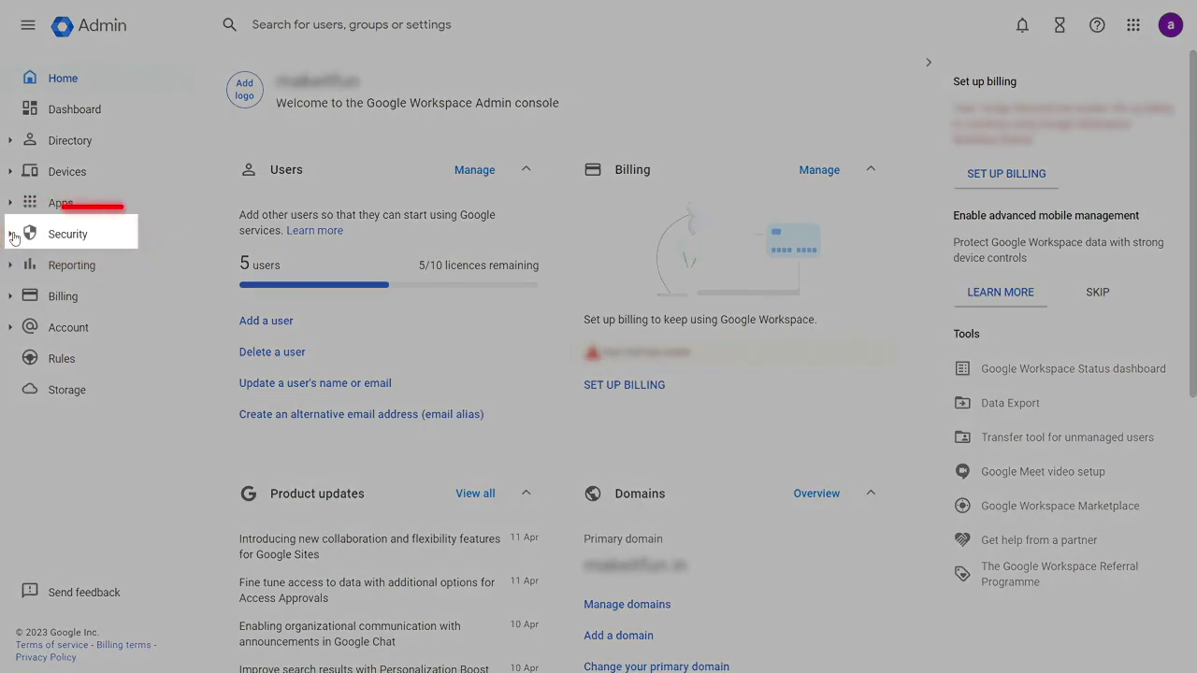
Step: Under Security > Authentication, go to SSO with third-party IdP
{"action": "left_click", "coordinate": [13, 236]}
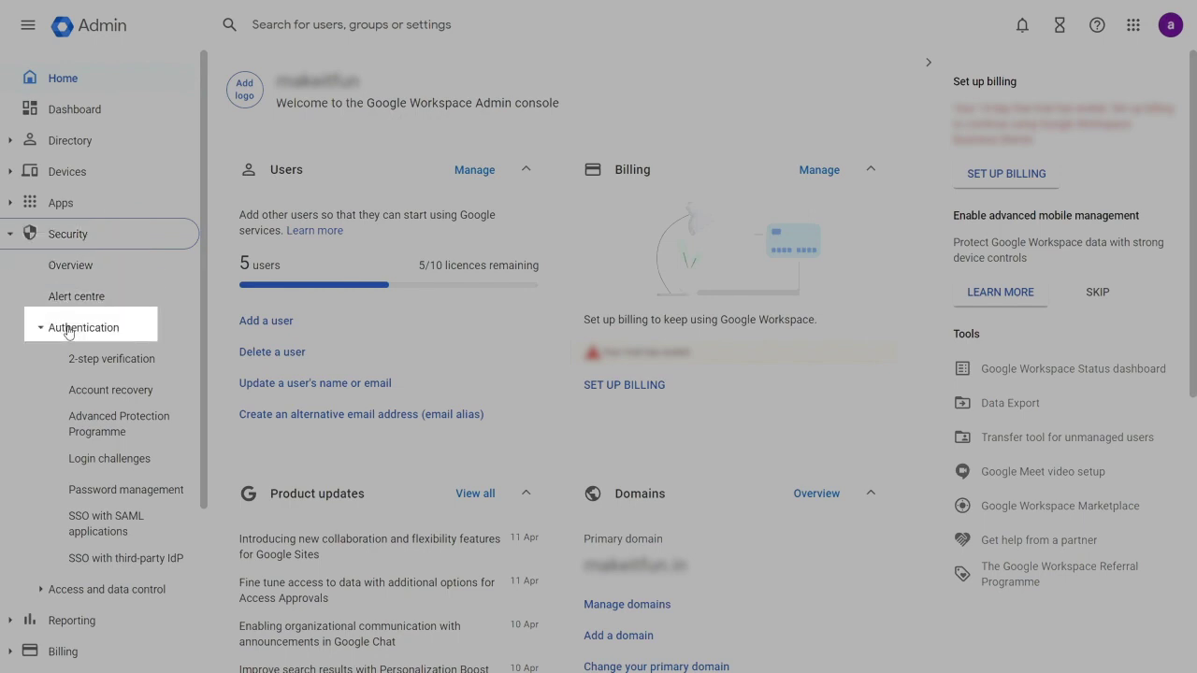
{"action": "left_click", "coordinate": [110, 559]}
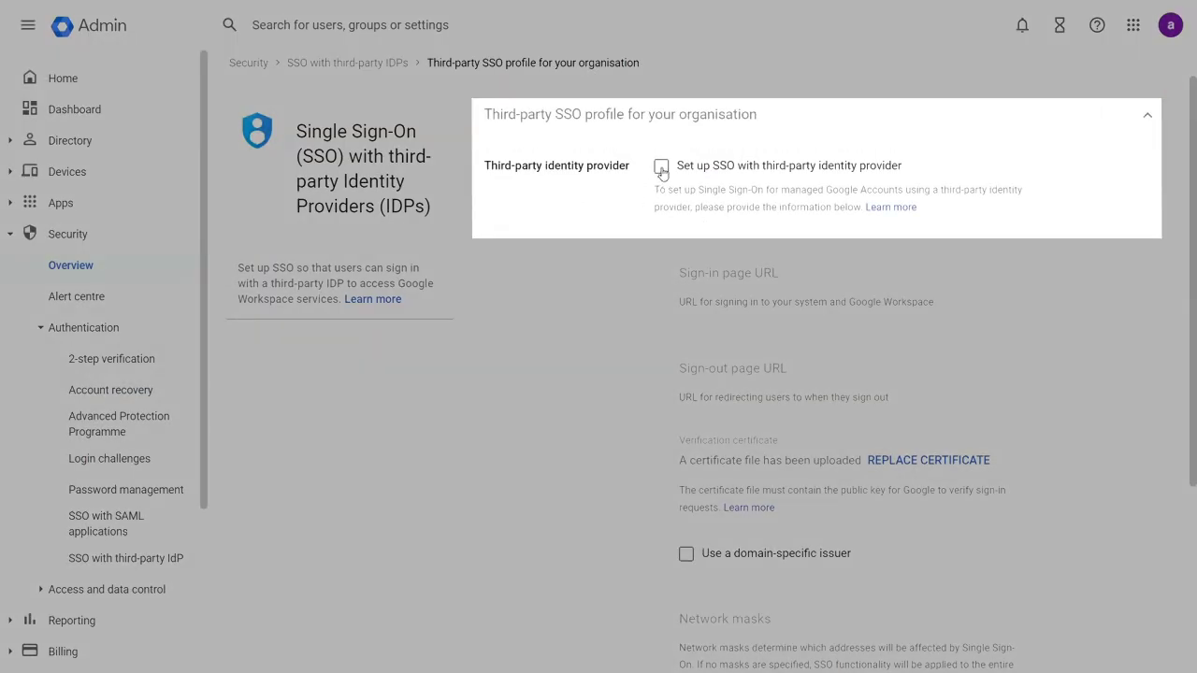
Step: Enable third-party SSO and paste the miniOrange login and logout URLs as sign-in and sign-out URLs
{"action": "left_click", "coordinate": [661, 168]}
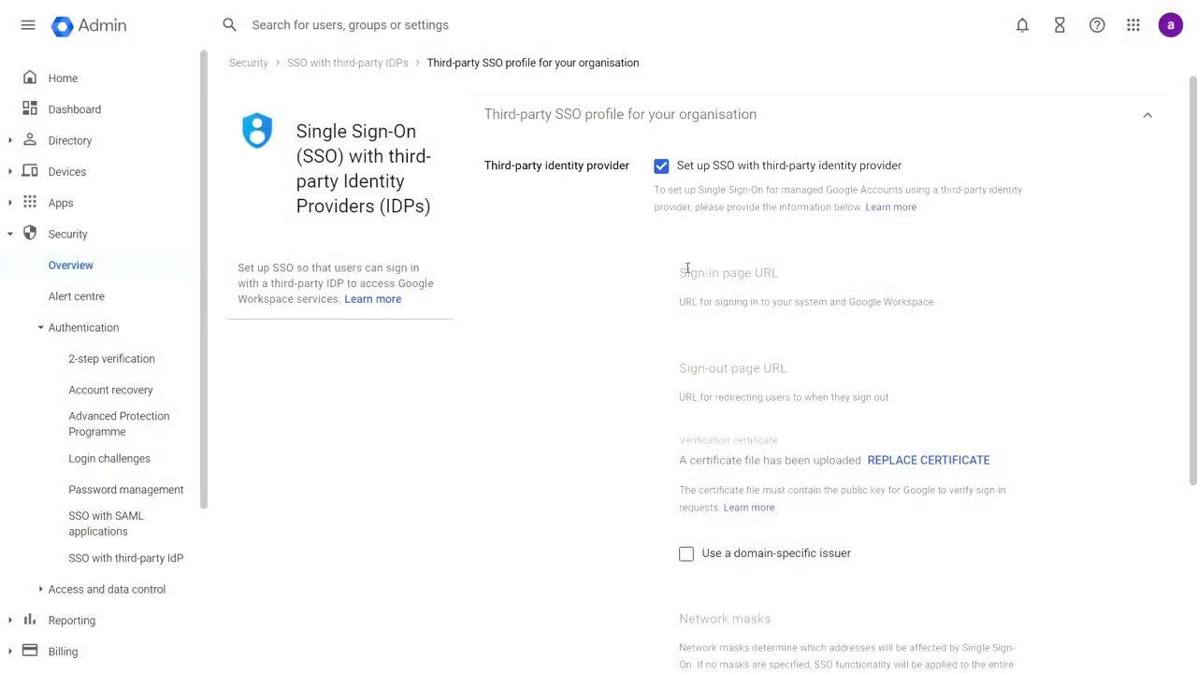
{"action": "left_click", "coordinate": [688, 270]}
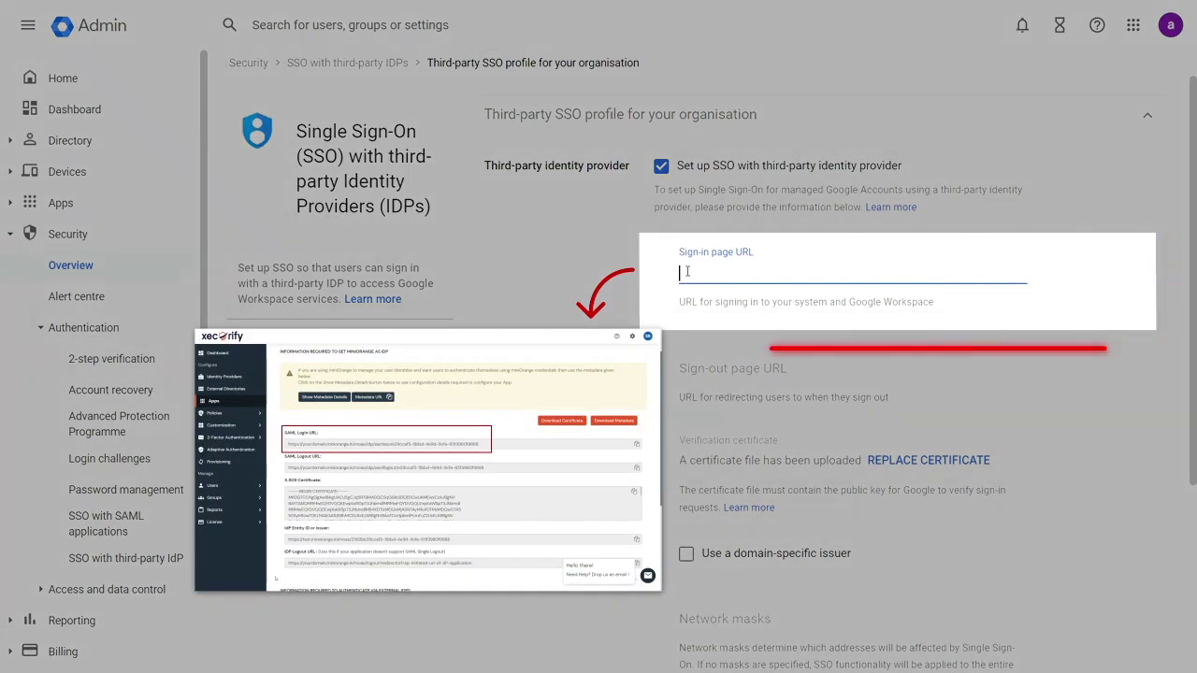
{"action": "type", "text": "oas/idp/samlsso/e29ccaf5-5bbd-4e9d-9cfe-65f3980f9888"}
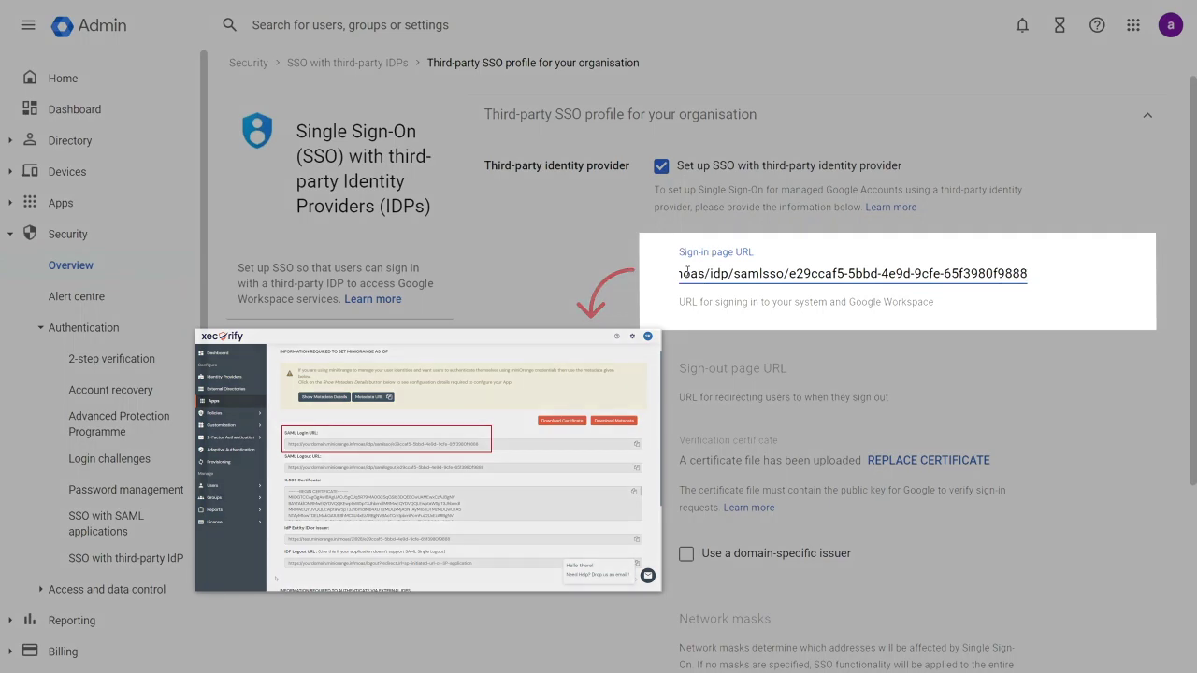
{"action": "left_click", "coordinate": [681, 369]}
{"action": "type", "text": "https://yourdomain.miniorange.in/moas/idp/oidc/logout?post_logout_redirect_uri=https://gmail.com"}
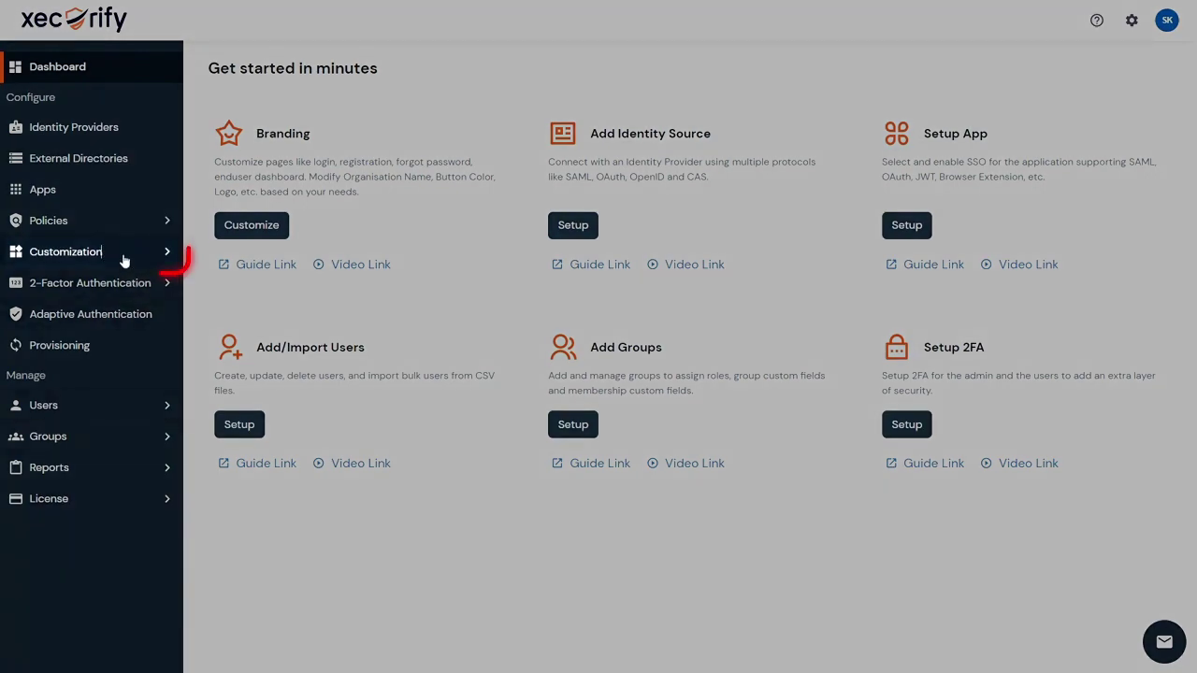
Step: In Customization > Login and Registration Branding, select the base of the custom Login Page URL
{"action": "left_click", "coordinate": [123, 255]}
{"action": "left_click", "coordinate": [133, 289]}
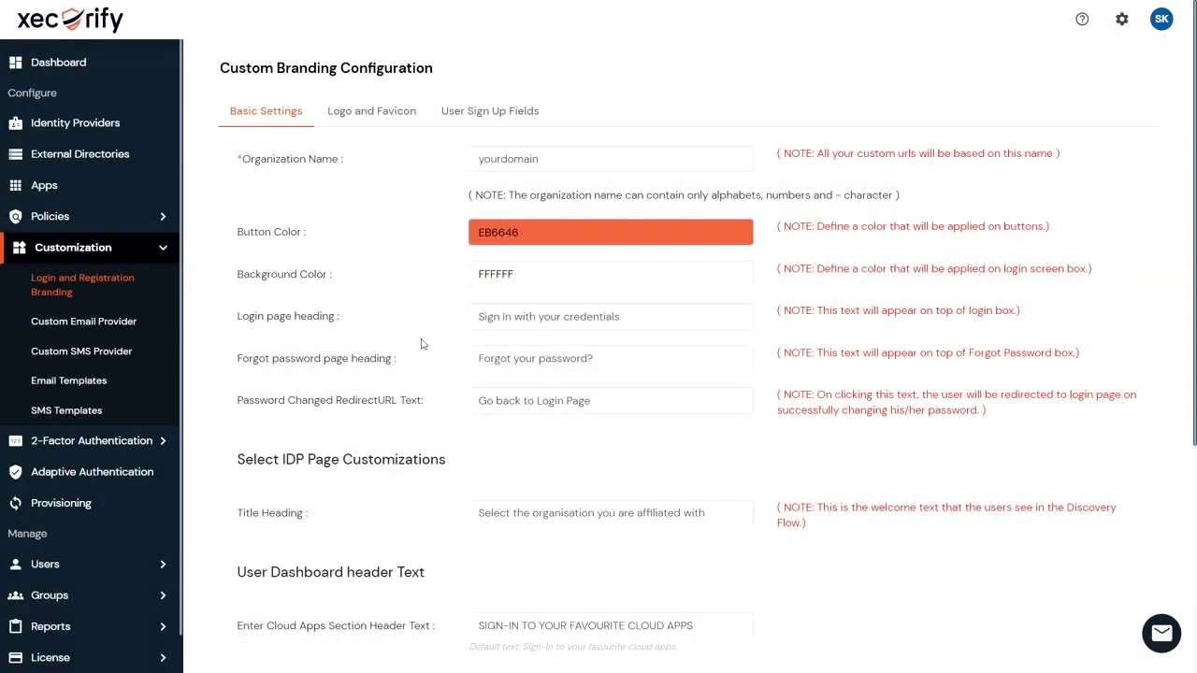
{"action": "scroll", "coordinate": [421, 344], "scroll_direction": "down", "scroll_amount": 4}
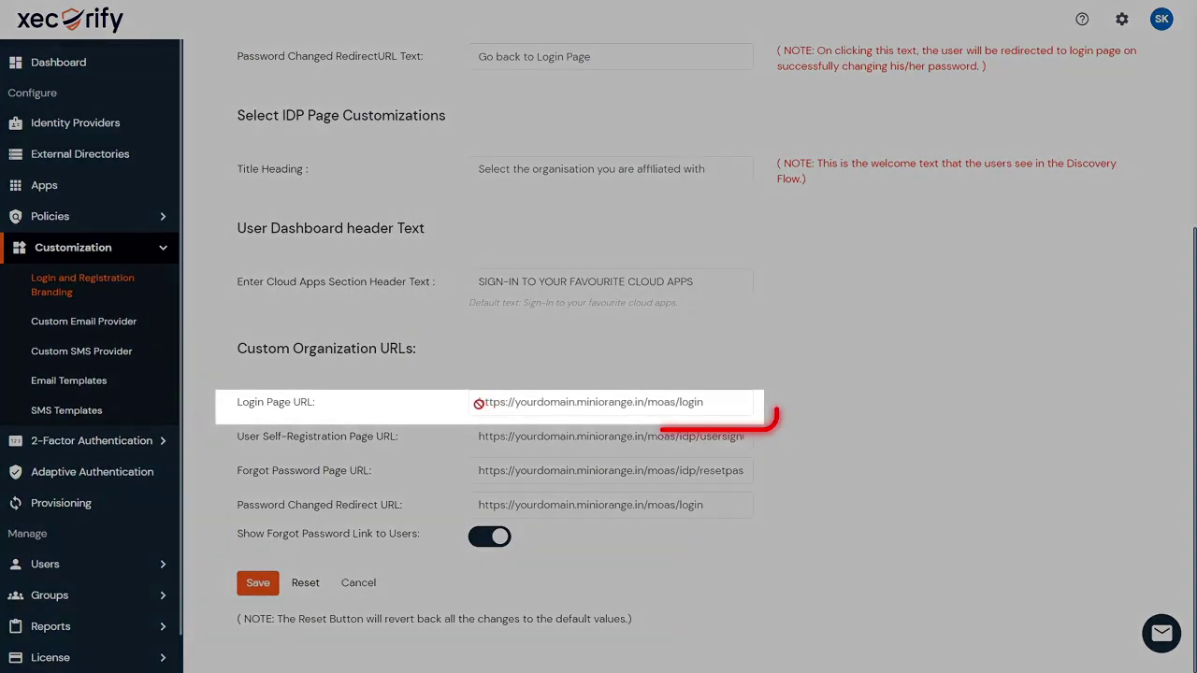
{"action": "left_click_drag", "start_coordinate": [478, 403], "coordinate": [675, 404]}
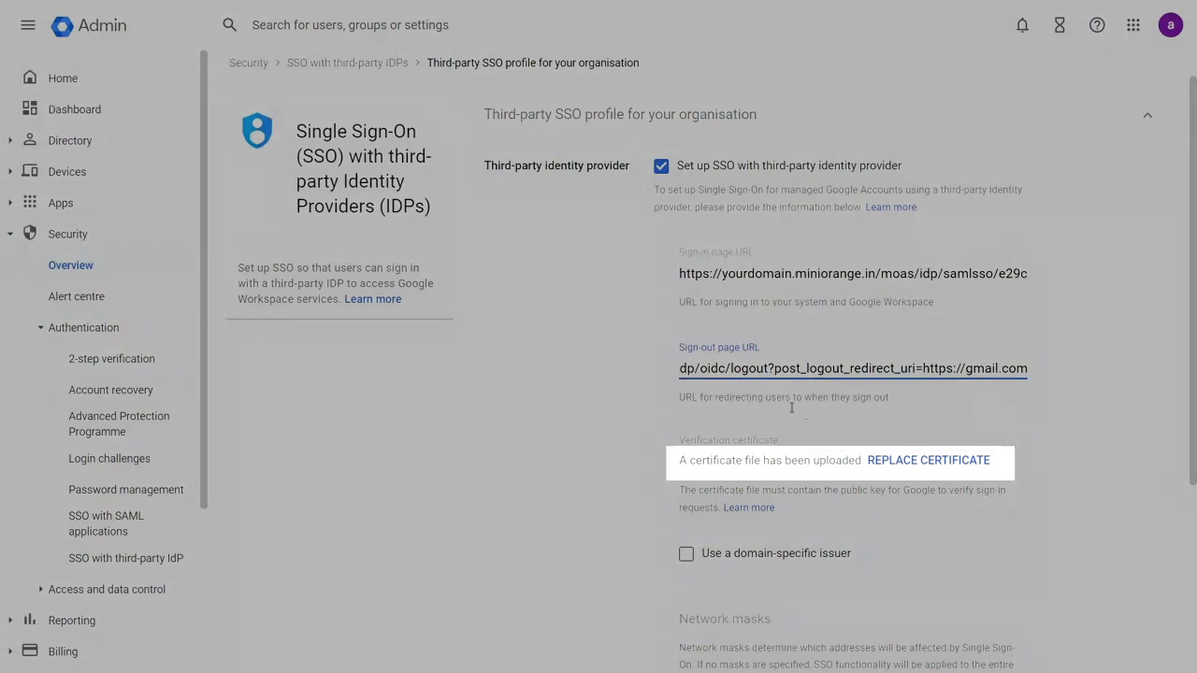
Step: Replace the verification certificate with the Google_Apps certificate from Downloads
{"action": "left_click", "coordinate": [918, 461]}
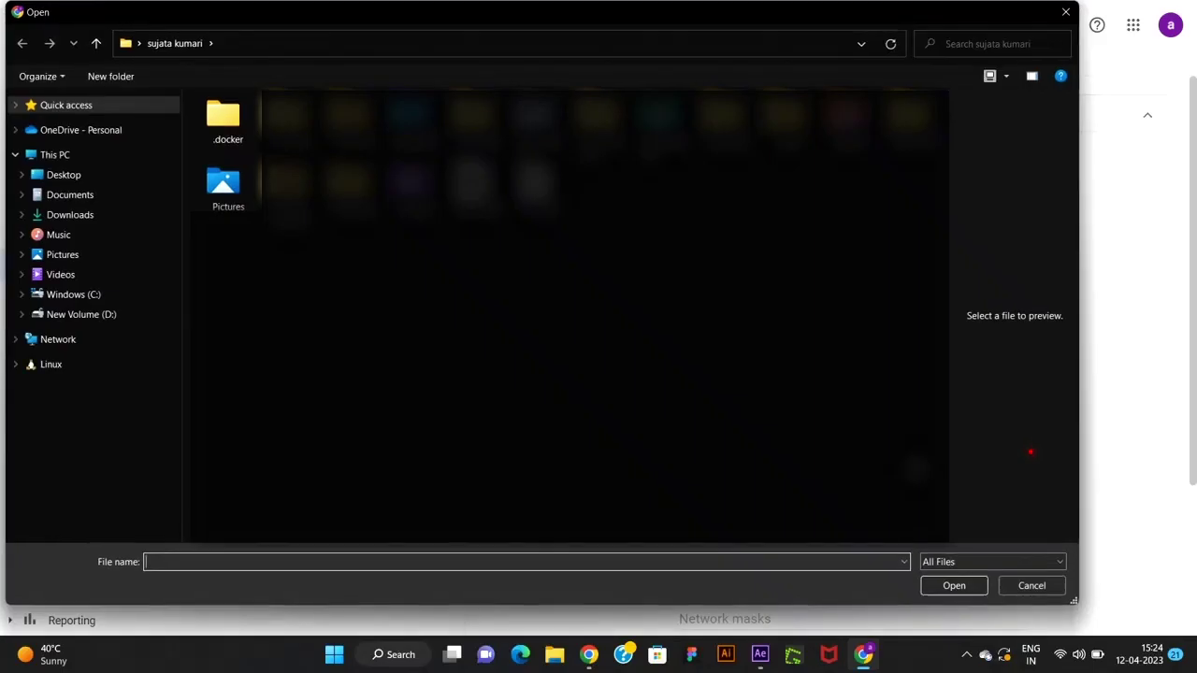
{"action": "left_click", "coordinate": [105, 213]}
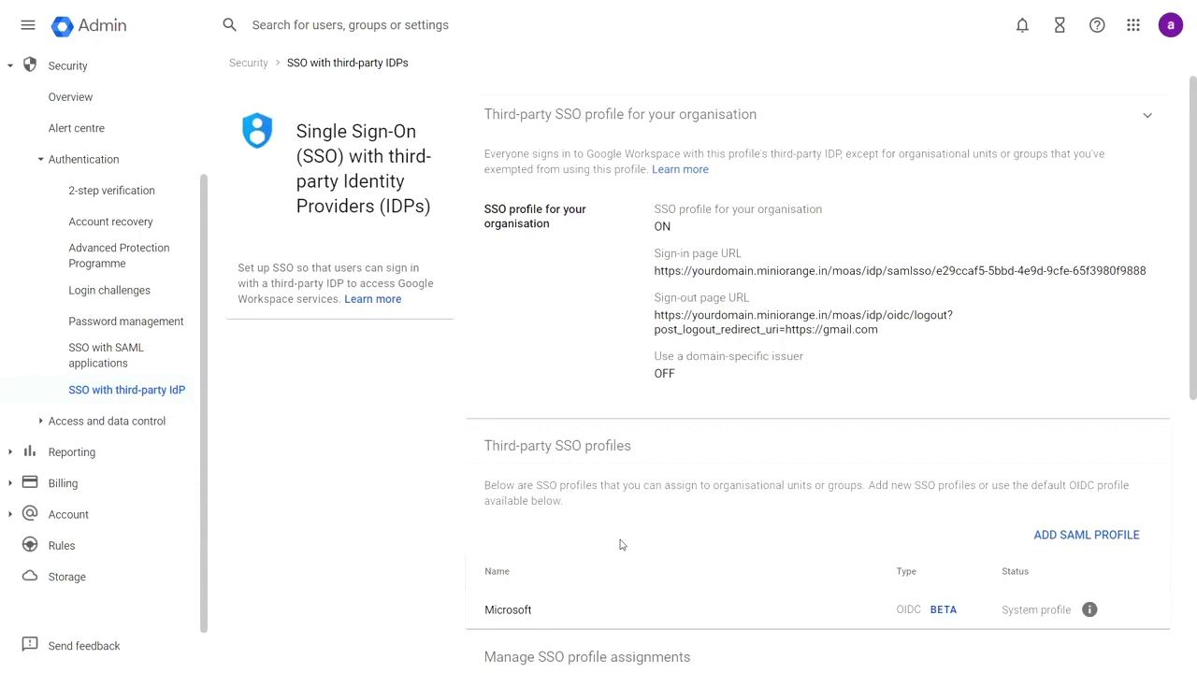
Step: Scroll to Manage SSO profile assignments and choose GET STARTED
{"action": "scroll", "coordinate": [620, 545], "scroll_direction": "down", "scroll_amount": 5}
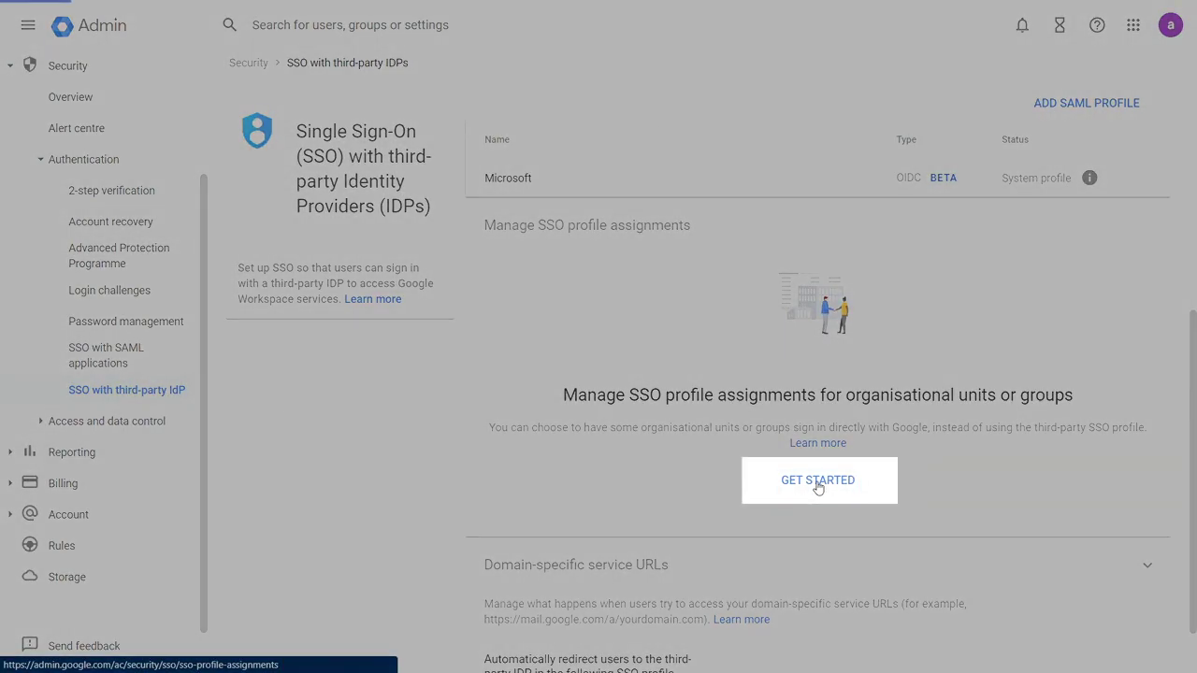
{"action": "left_click", "coordinate": [819, 481]}
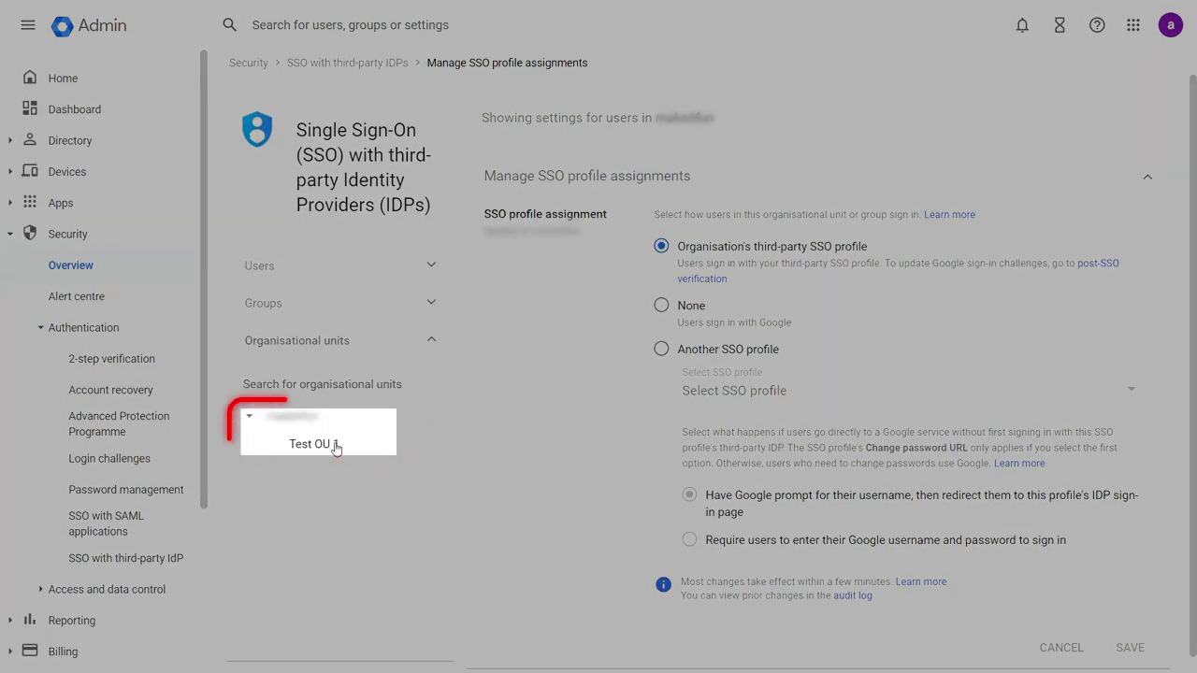
Step: Select Test OU 1 and override it with the organisation's third-party SSO profile
{"action": "left_click", "coordinate": [335, 446]}
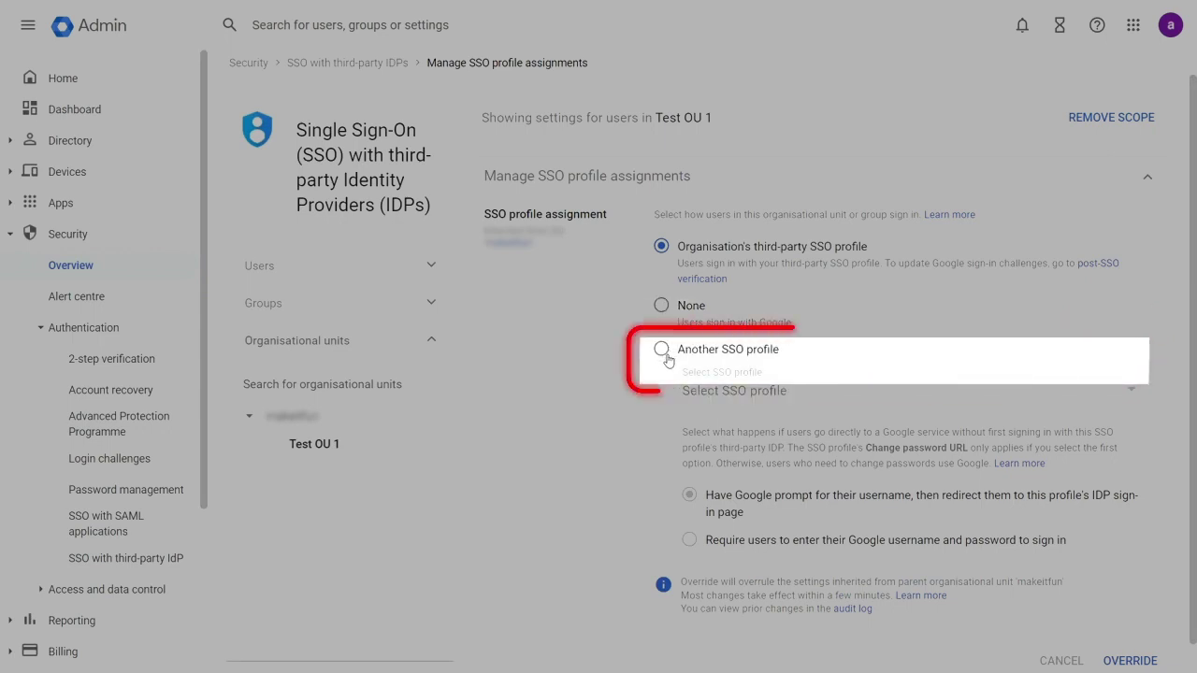
{"action": "left_click", "coordinate": [1140, 664]}
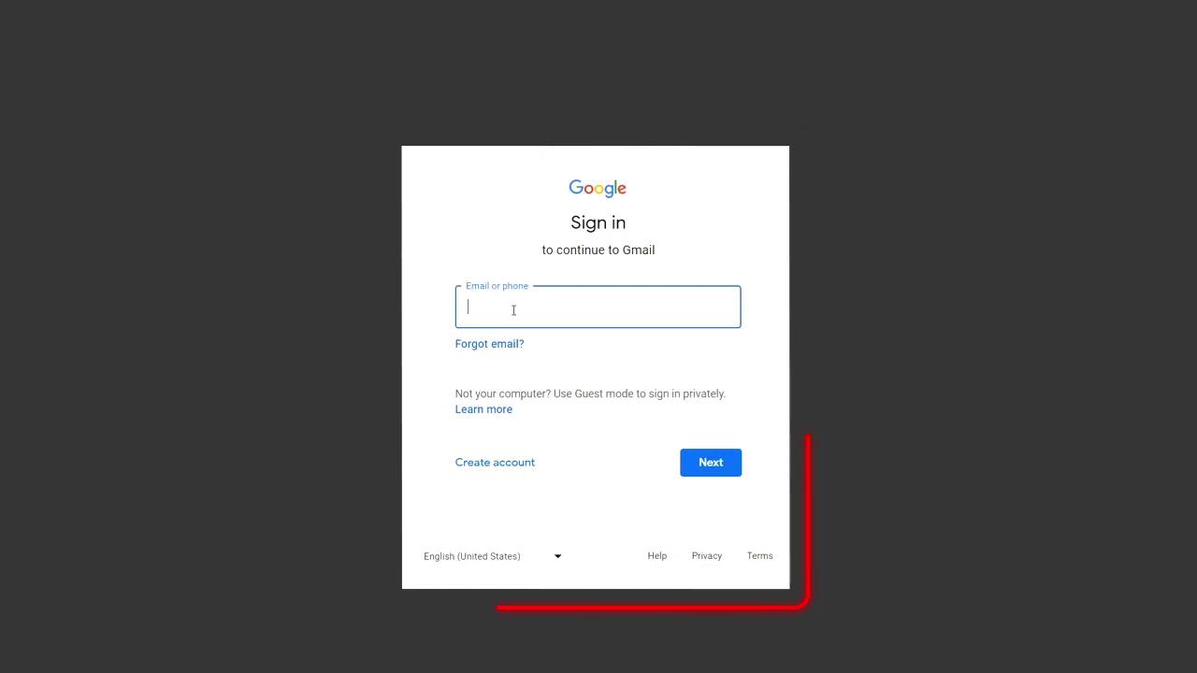
Step: Paste the test user's email into Email or phone and continue
{"action": "key", "text": "ctrl+v"}
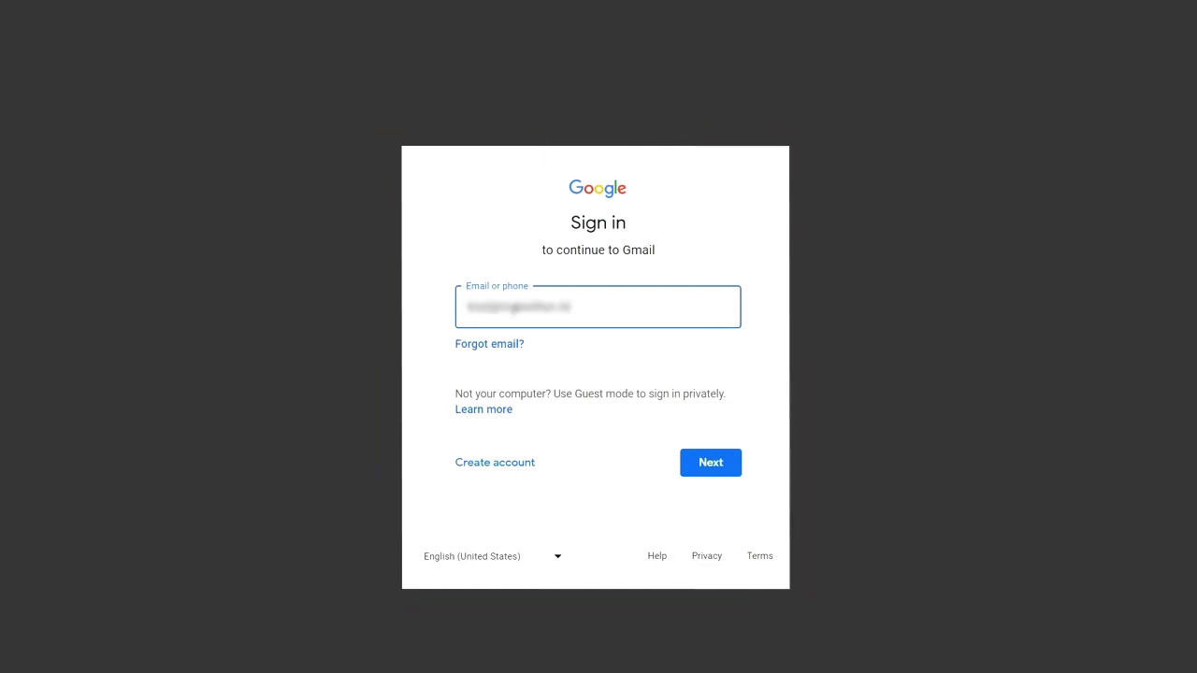
{"action": "key", "text": "Return"}
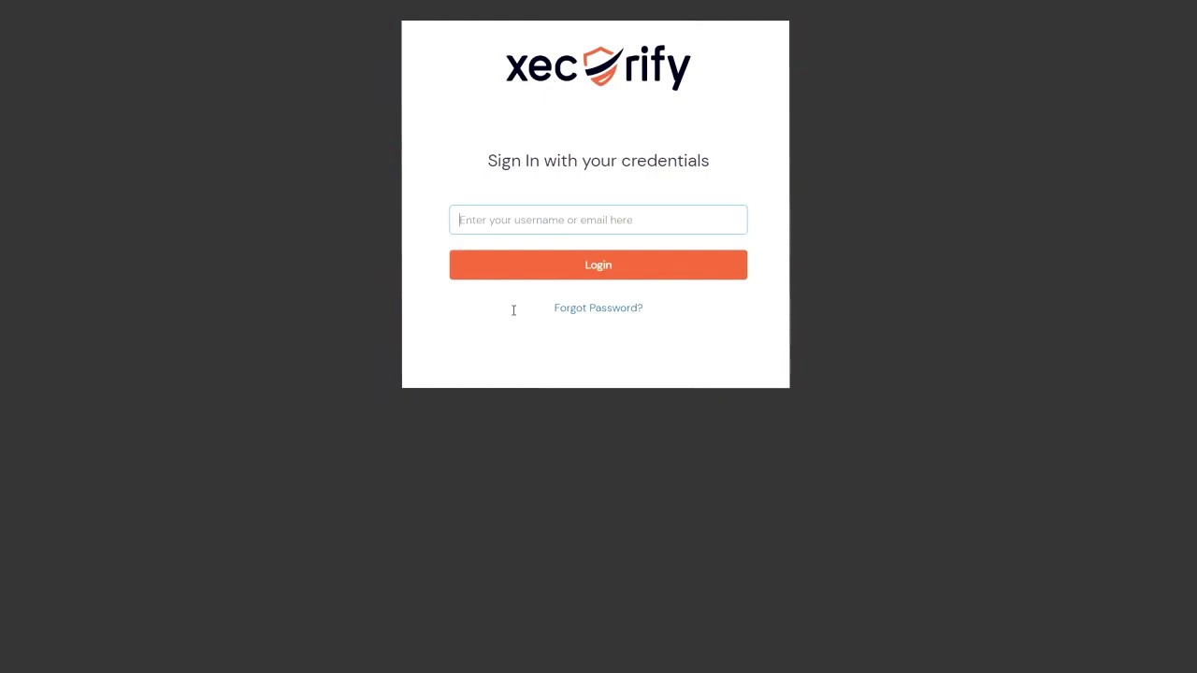
Step: Paste the test user's username on the Xecurify login page, submit it, and enter the account password
{"action": "key", "text": "ctrl+v"}
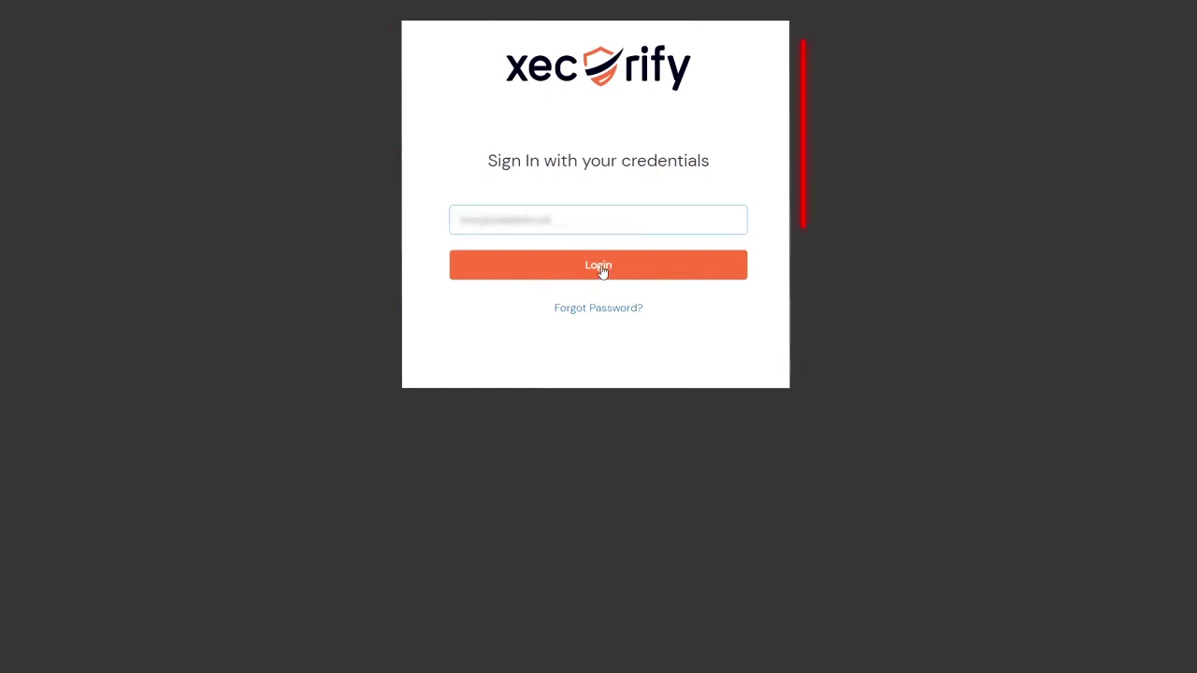
{"action": "left_click", "coordinate": [601, 269]}
{"action": "type", "text": "••••••"}
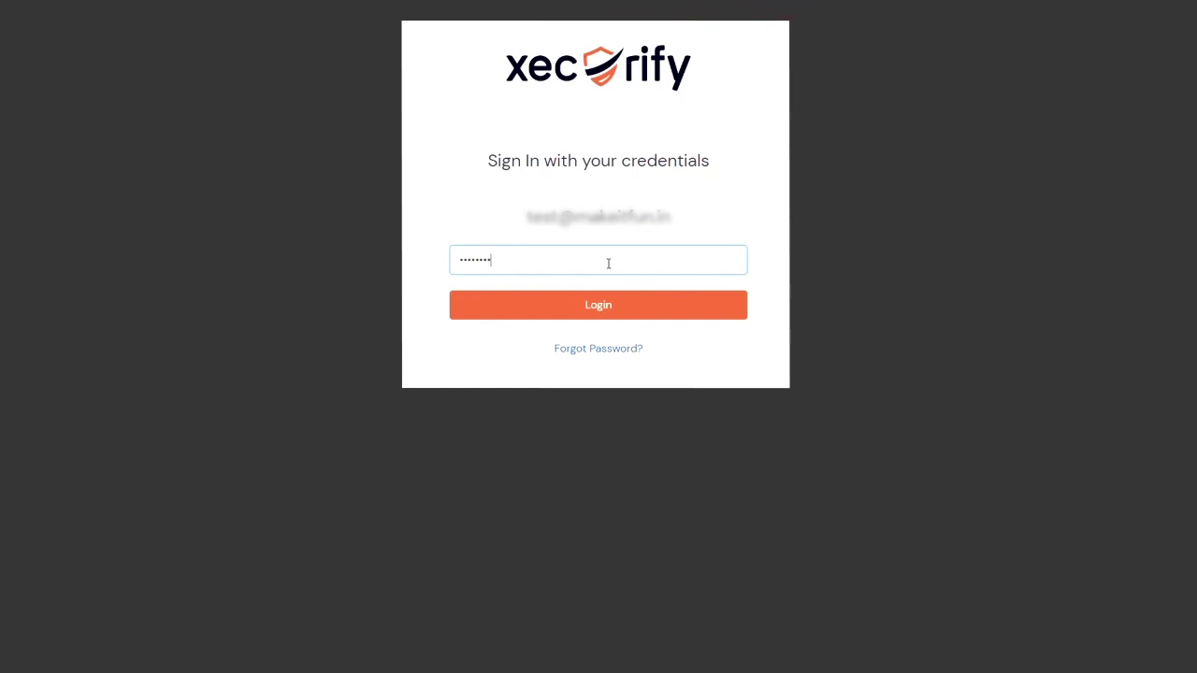